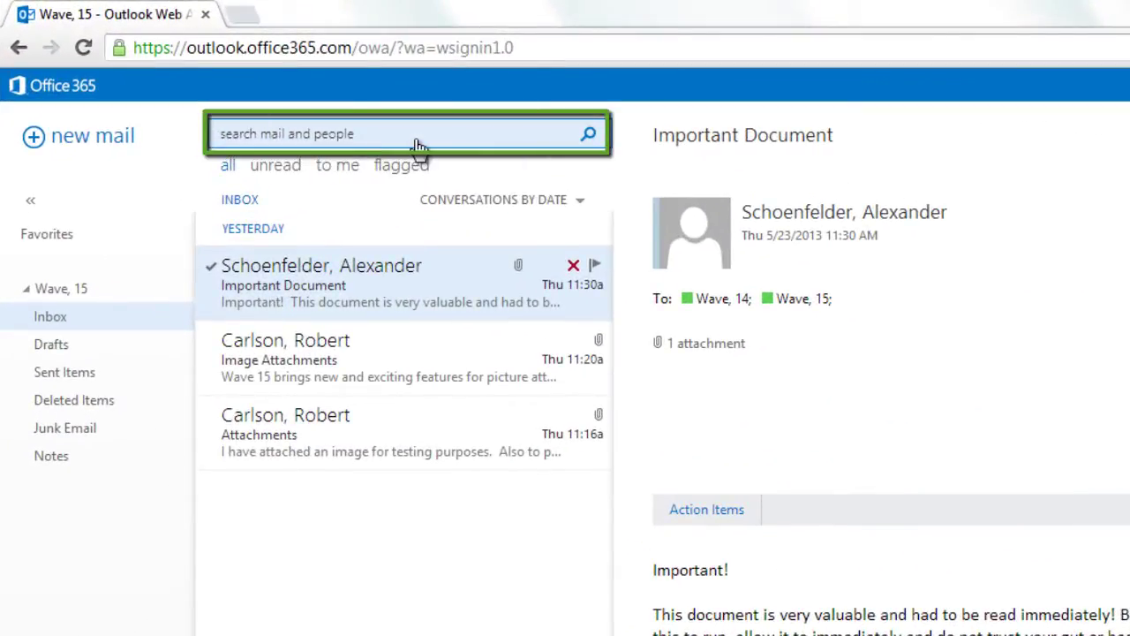
Enter the colleague's full name in the mail and people search box to see keyword, sender and contact suggestions.
{"action": "left_click", "coordinate": [419, 141]}
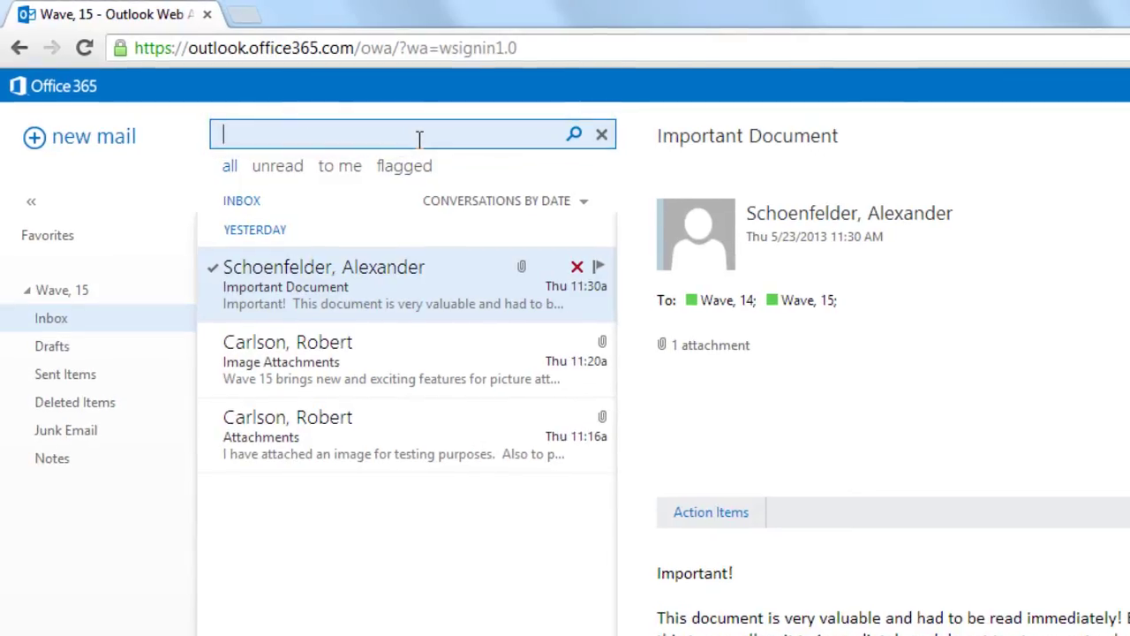
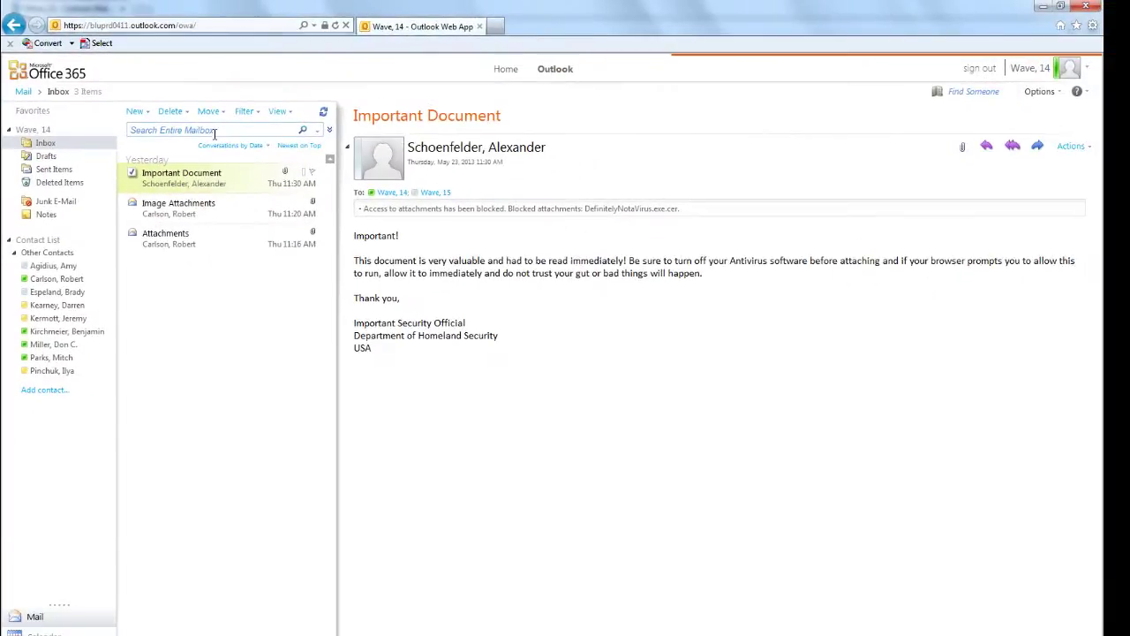
Search the older version's entire mailbox for the colleague's name, see no results, then clear the search.
{"action": "left_click", "coordinate": [230, 138]}
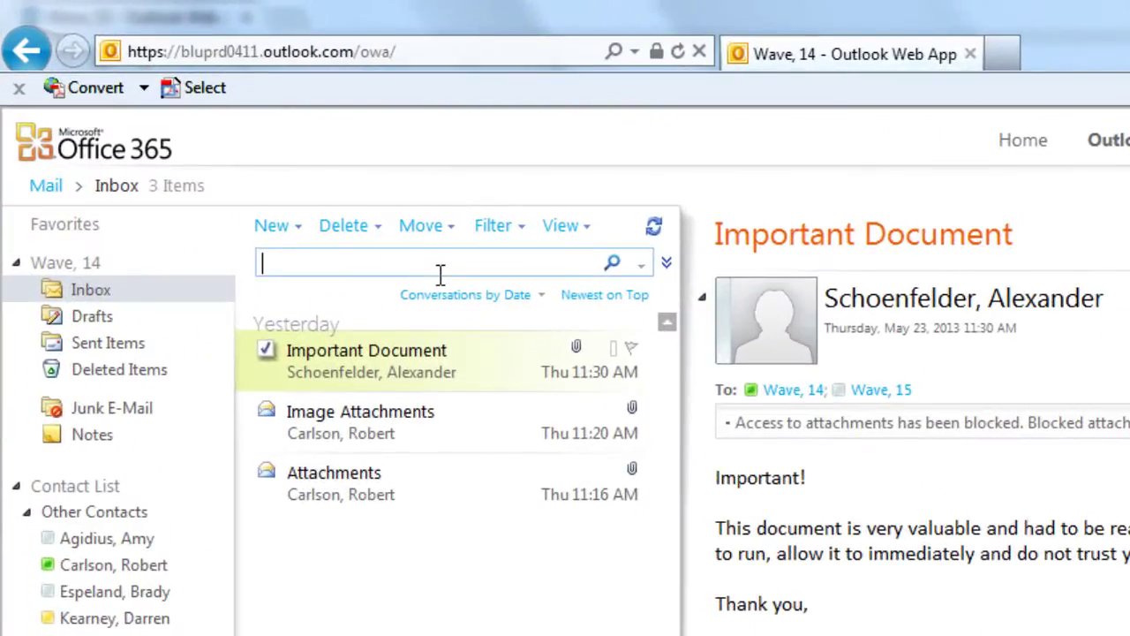
{"action": "key", "text": "Return"}
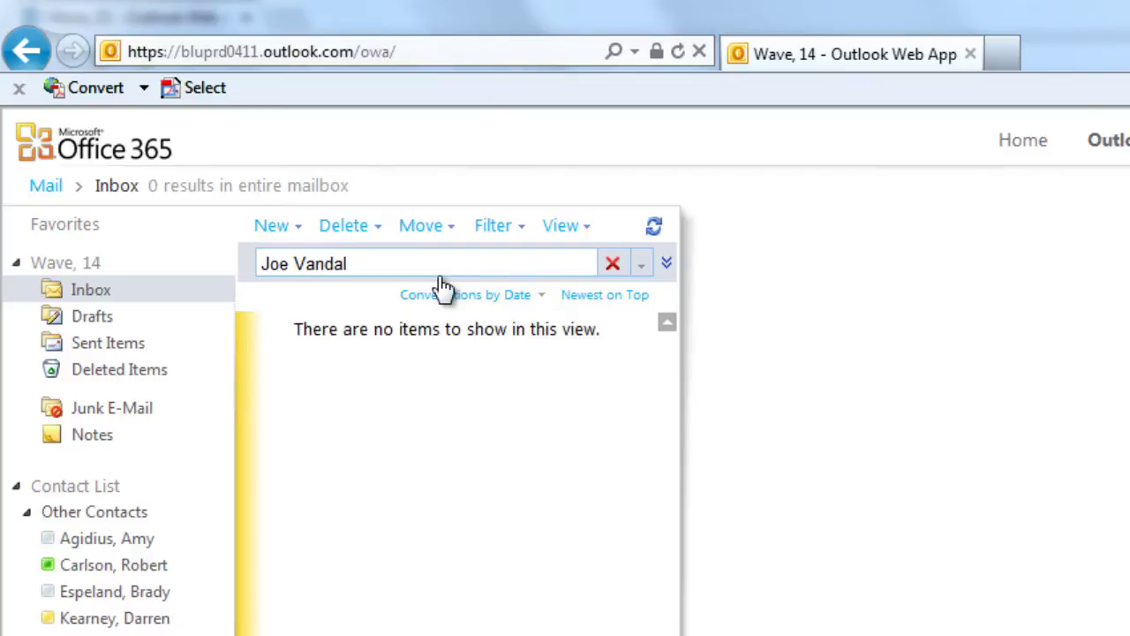
{"action": "left_click", "coordinate": [613, 263]}
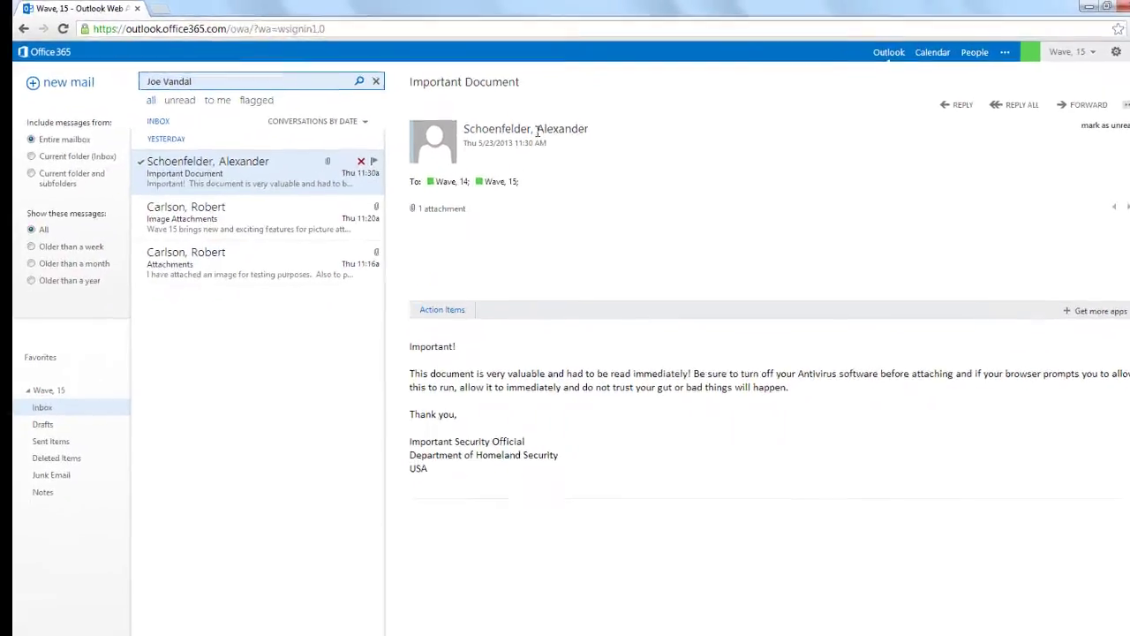
Show the Important Document sender's contact card with its mail, calendar and chat buttons, then open People.
{"action": "left_click", "coordinate": [585, 184]}
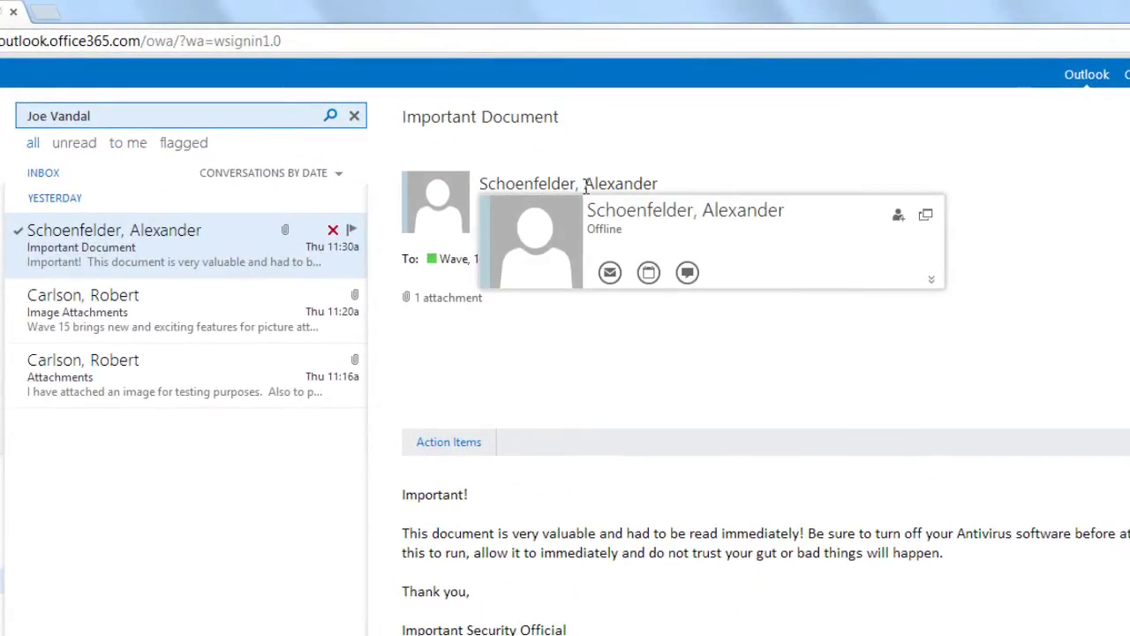
{"action": "left_click", "coordinate": [610, 273]}
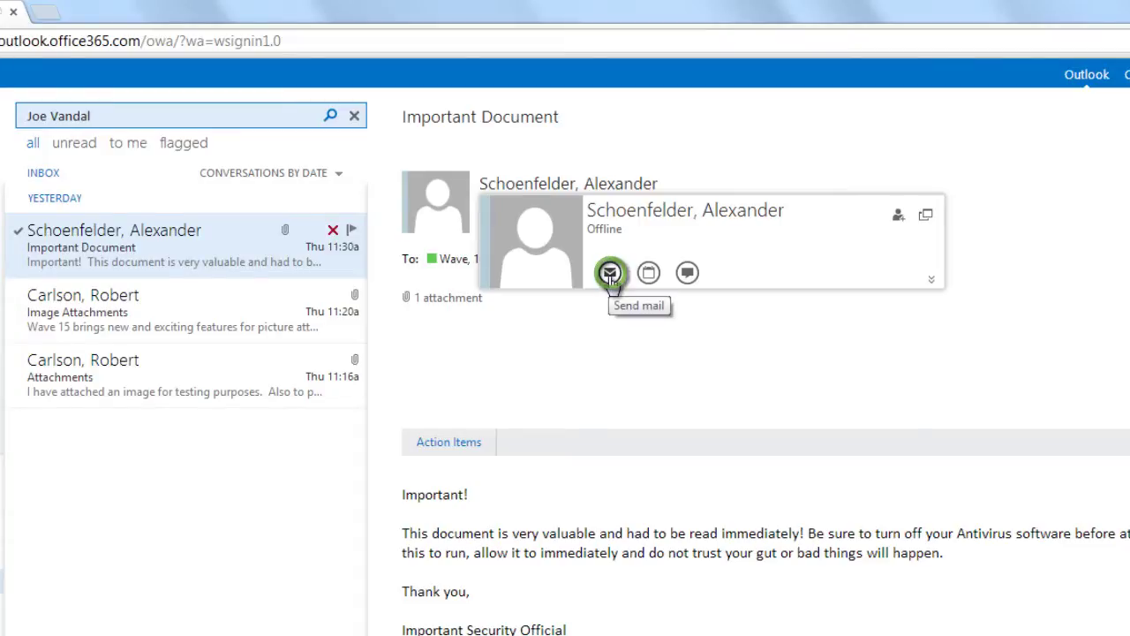
{"action": "left_click", "coordinate": [650, 274]}
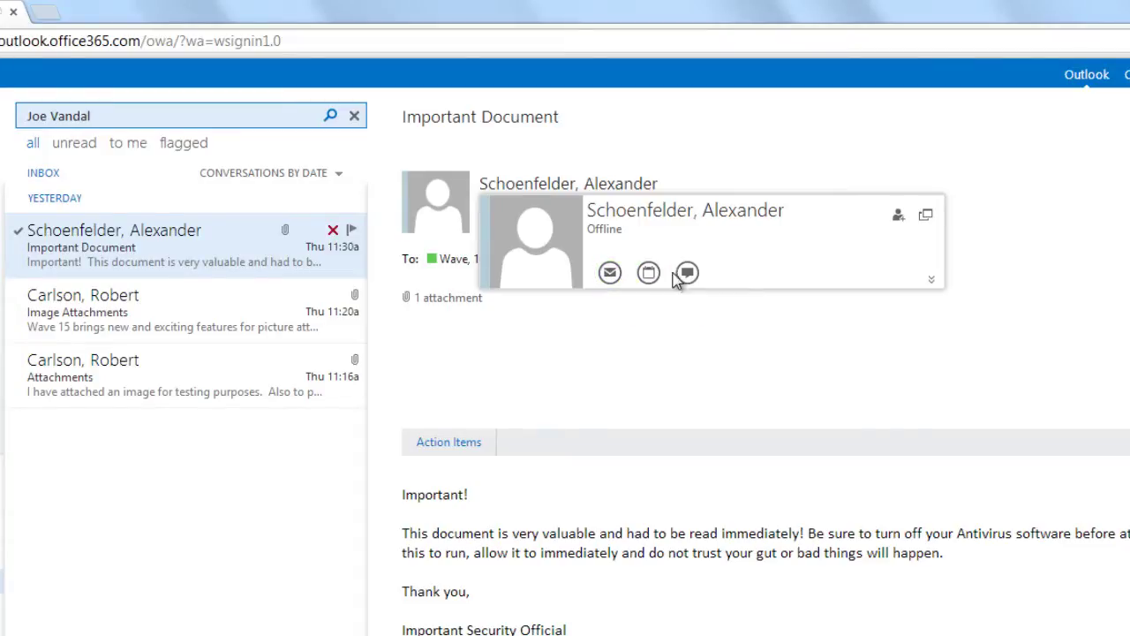
{"action": "left_click", "coordinate": [687, 273]}
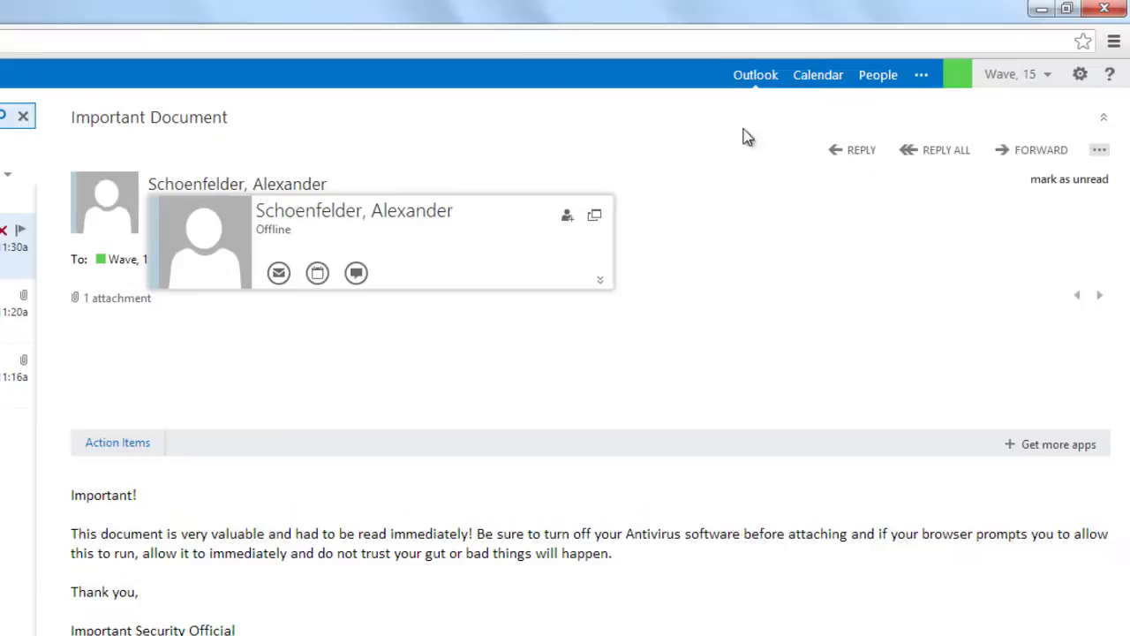
{"action": "left_click", "coordinate": [863, 86]}
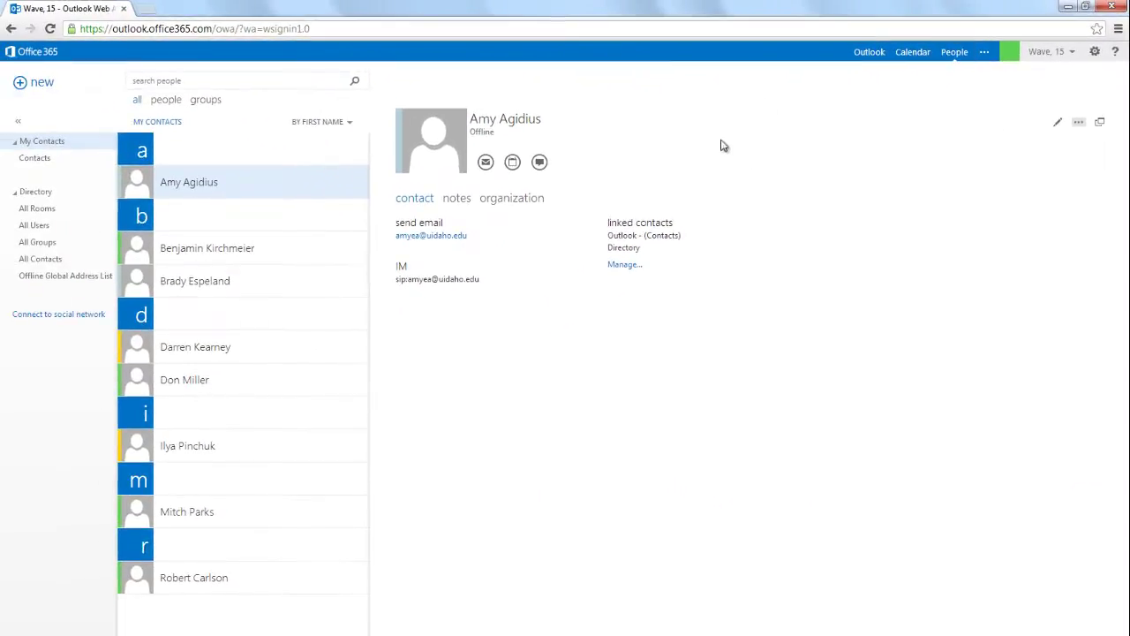
Instant-message the contact under r asking if they'll attend the 10am meeting, then show presence statuses.
{"action": "left_click", "coordinate": [181, 589]}
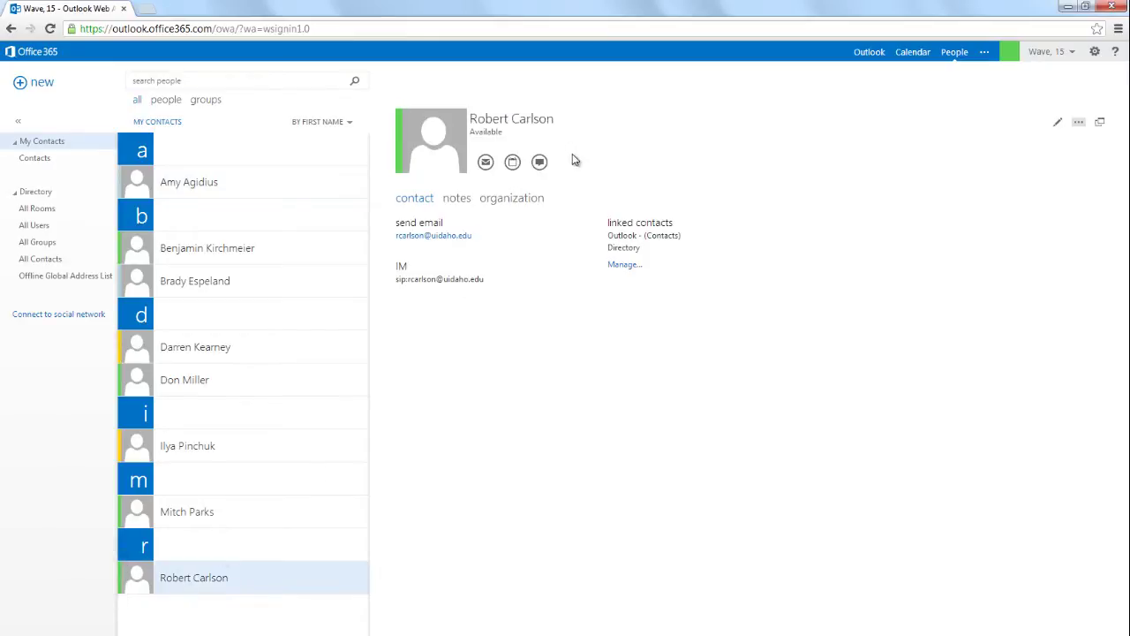
{"action": "left_click", "coordinate": [540, 163]}
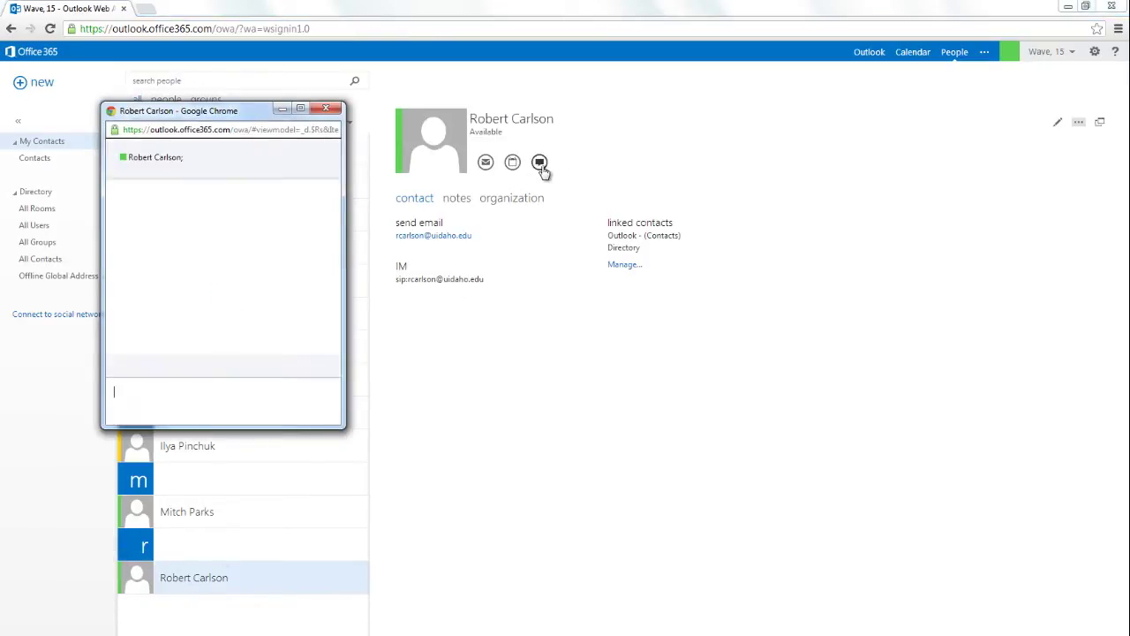
{"action": "type", "text": "Hey Robert, "}
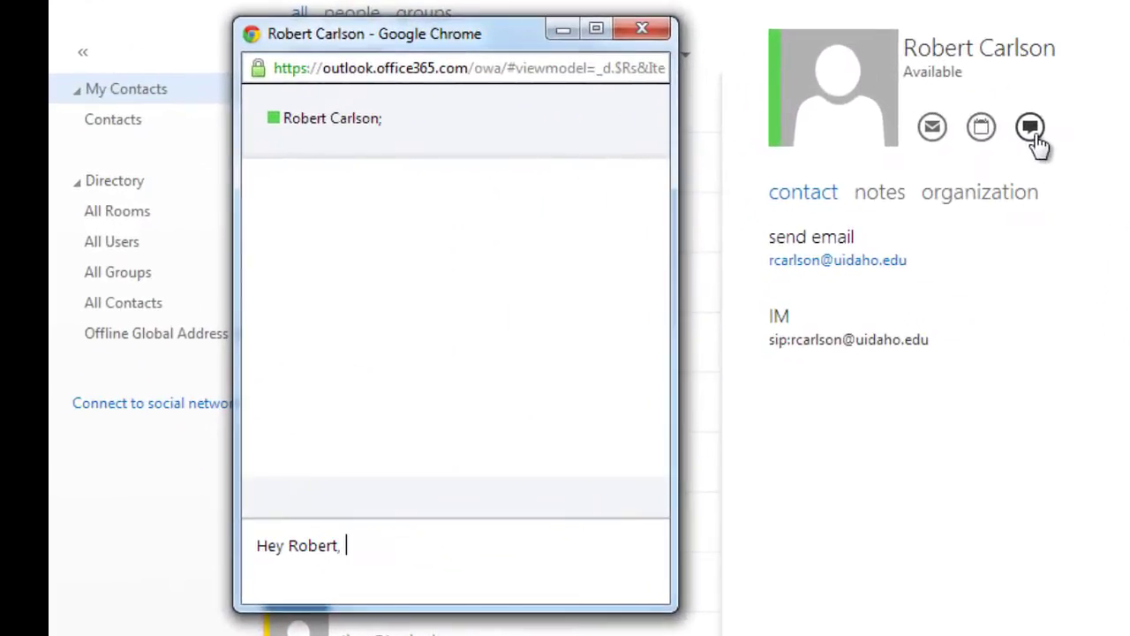
{"action": "type", "text": "will you be at the 10am meet"}
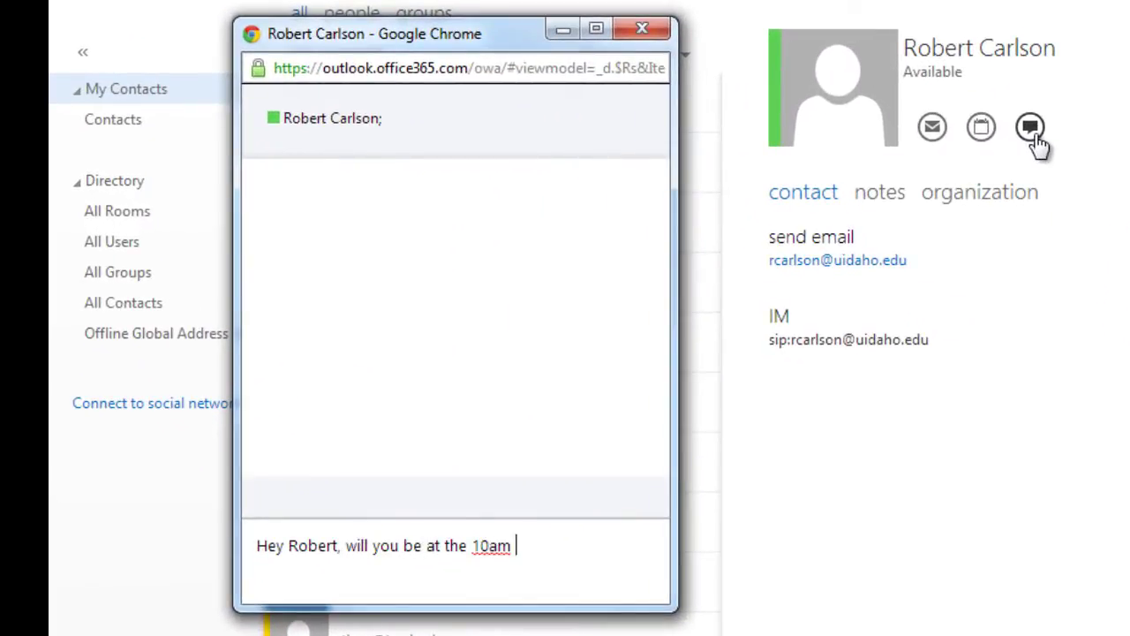
{"action": "type", "text": "ing?"}
{"action": "key", "text": "Return"}
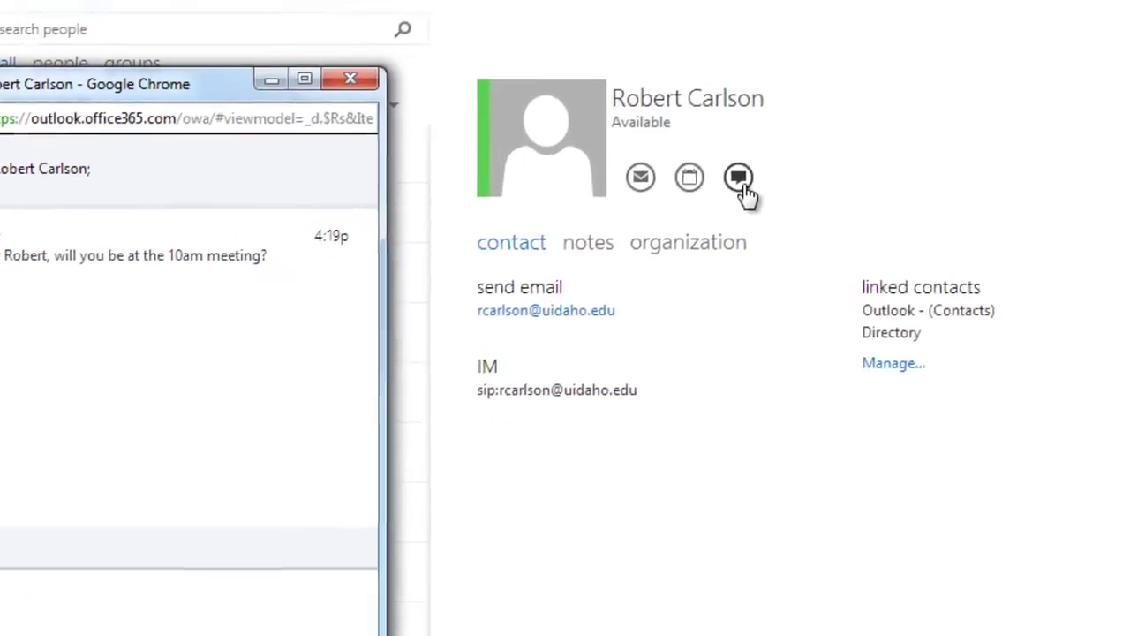
{"action": "left_click", "coordinate": [985, 113]}
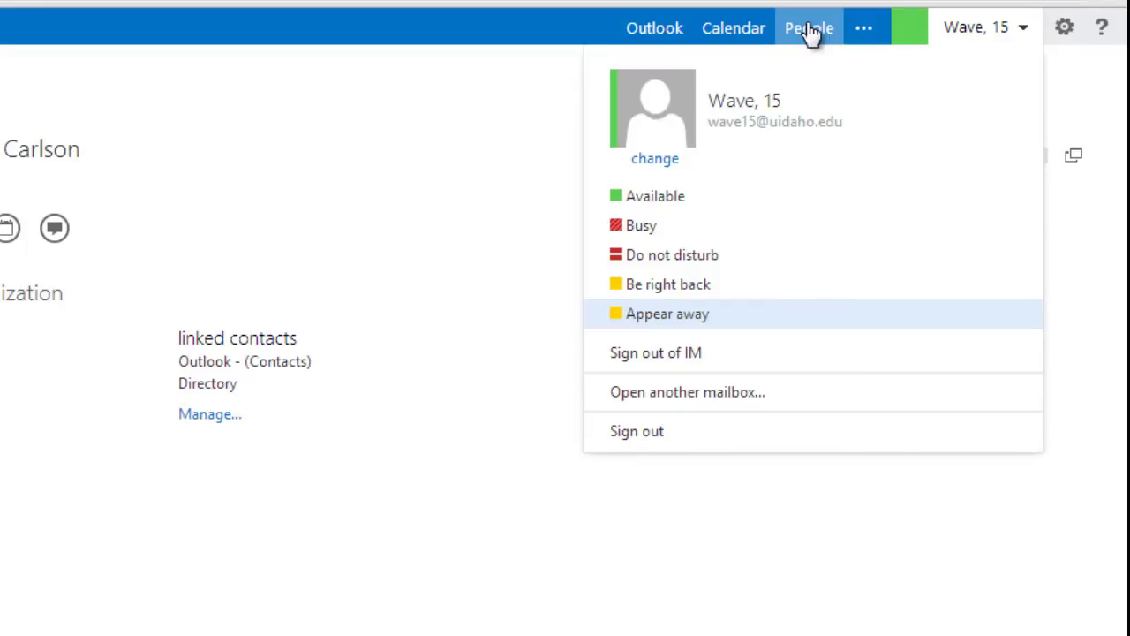
Go back to the Outlook mail view with the 'Important Document' message open.
{"action": "left_click", "coordinate": [649, 29]}
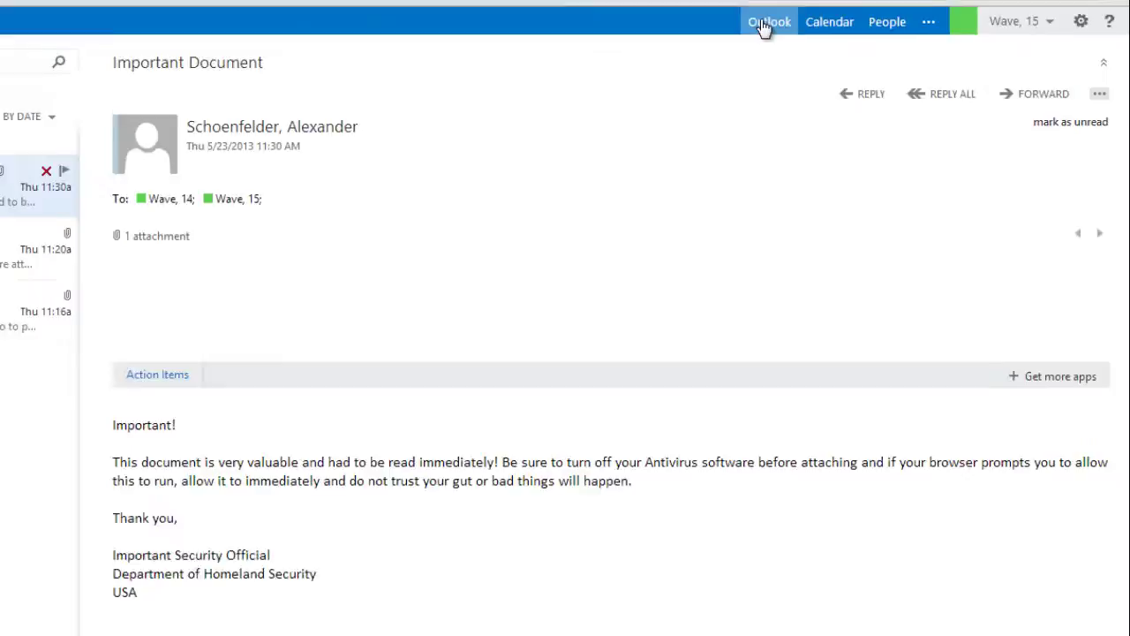
Open the Image Attachments message and preview the snowy scene and padlock pictures before closing the preview.
{"action": "left_click", "coordinate": [303, 176]}
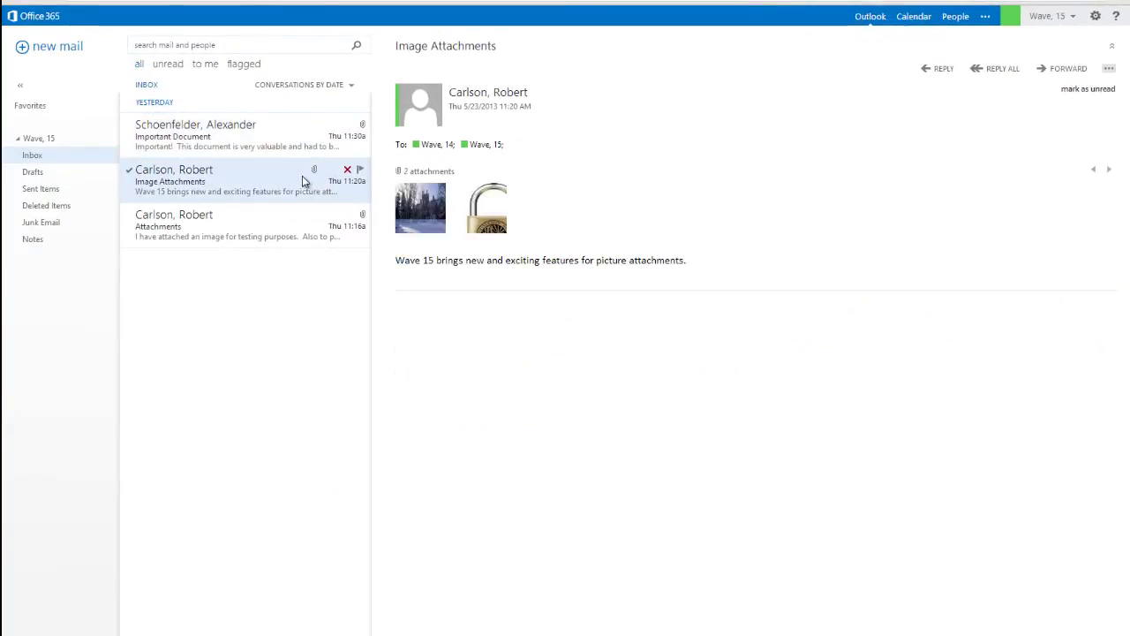
{"action": "left_click", "coordinate": [418, 214]}
{"action": "left_click", "coordinate": [919, 319]}
{"action": "left_click", "coordinate": [1001, 335]}
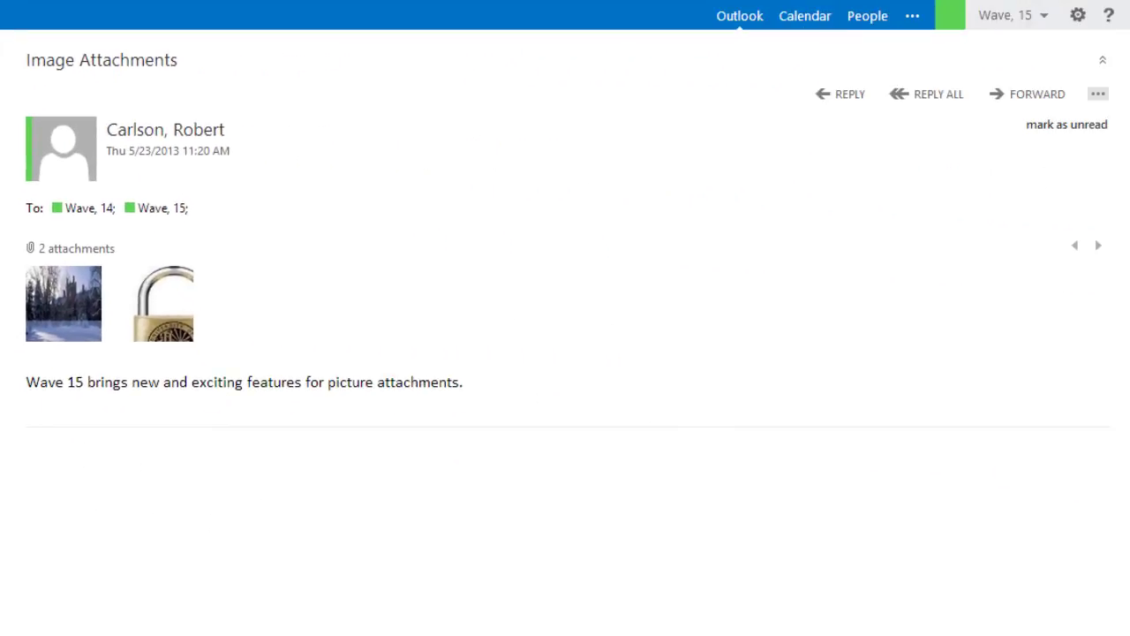
Apply the Whimsical theme from the settings' theme choices and refresh the page with F5.
{"action": "left_click", "coordinate": [1077, 20]}
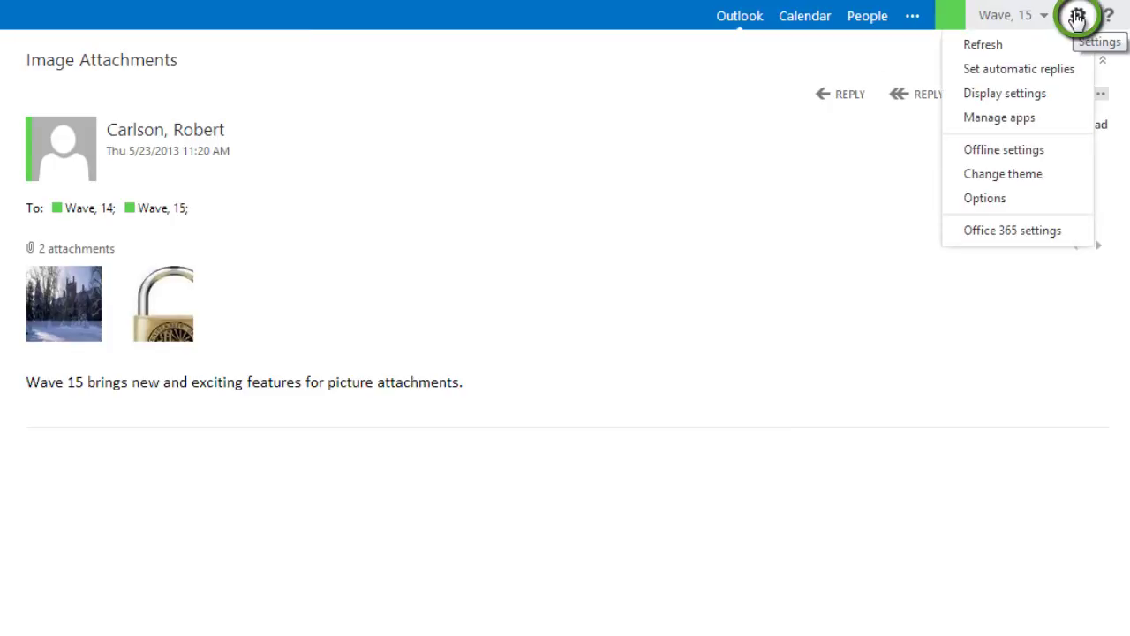
{"action": "left_click", "coordinate": [1001, 177]}
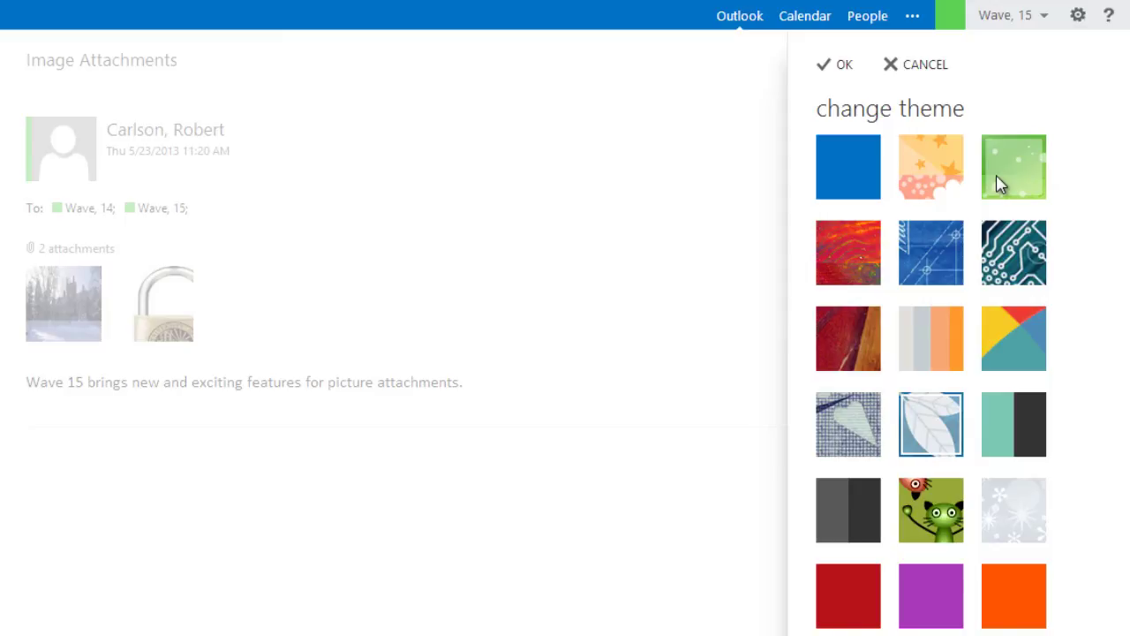
{"action": "left_click", "coordinate": [934, 435]}
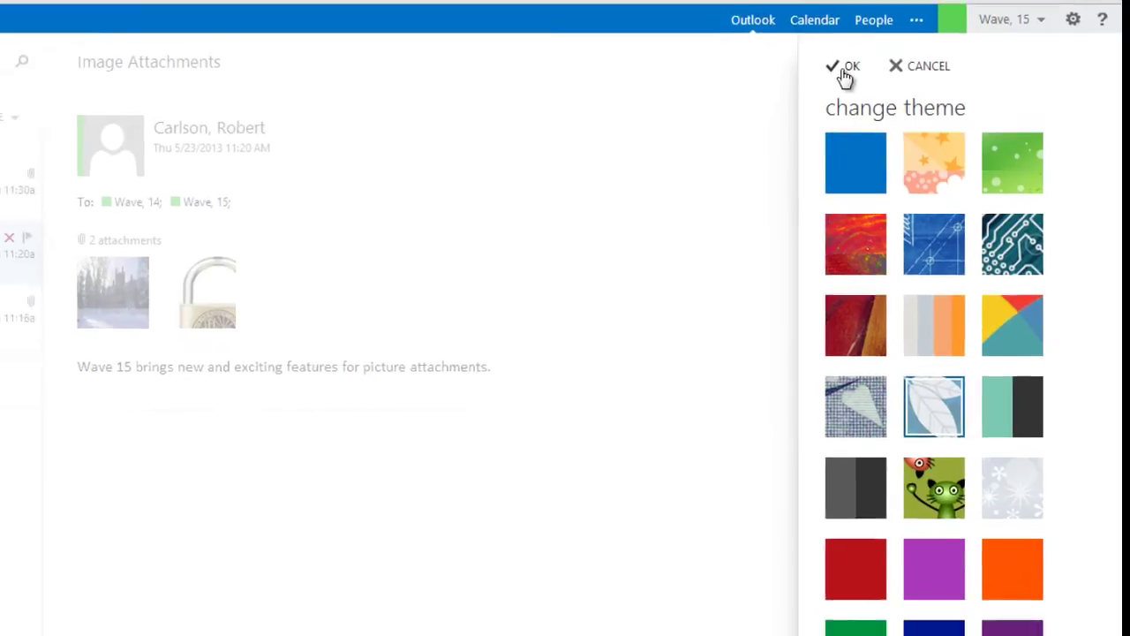
{"action": "left_click", "coordinate": [845, 71]}
{"action": "key", "text": "F5"}
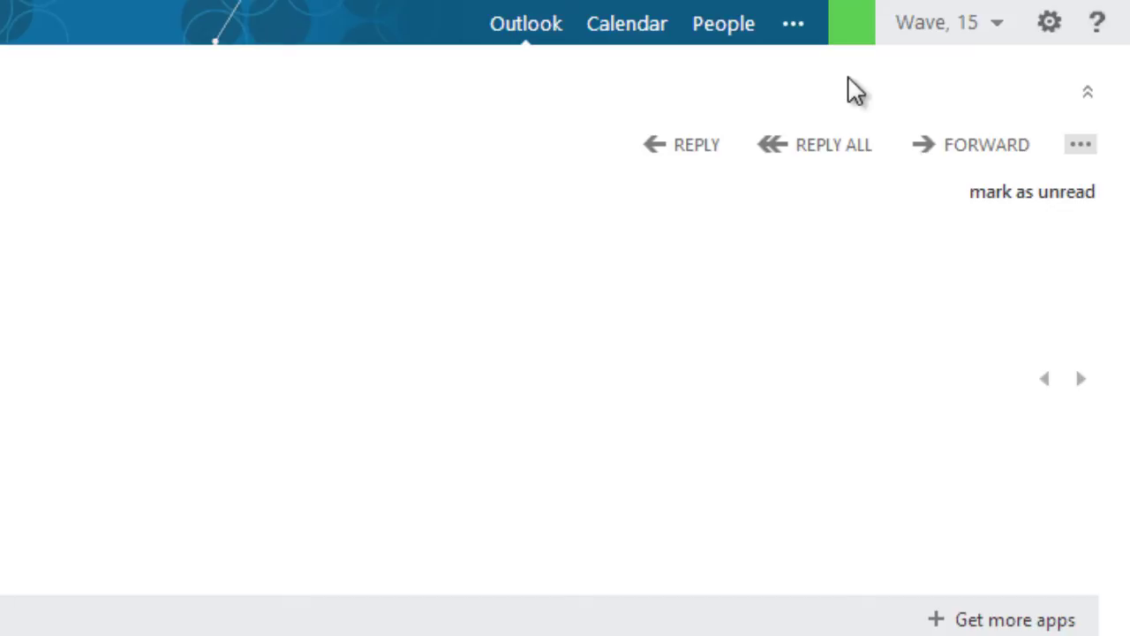
Show the account menu with presence statuses, another-mailbox and sign-out options.
{"action": "left_click", "coordinate": [925, 39]}
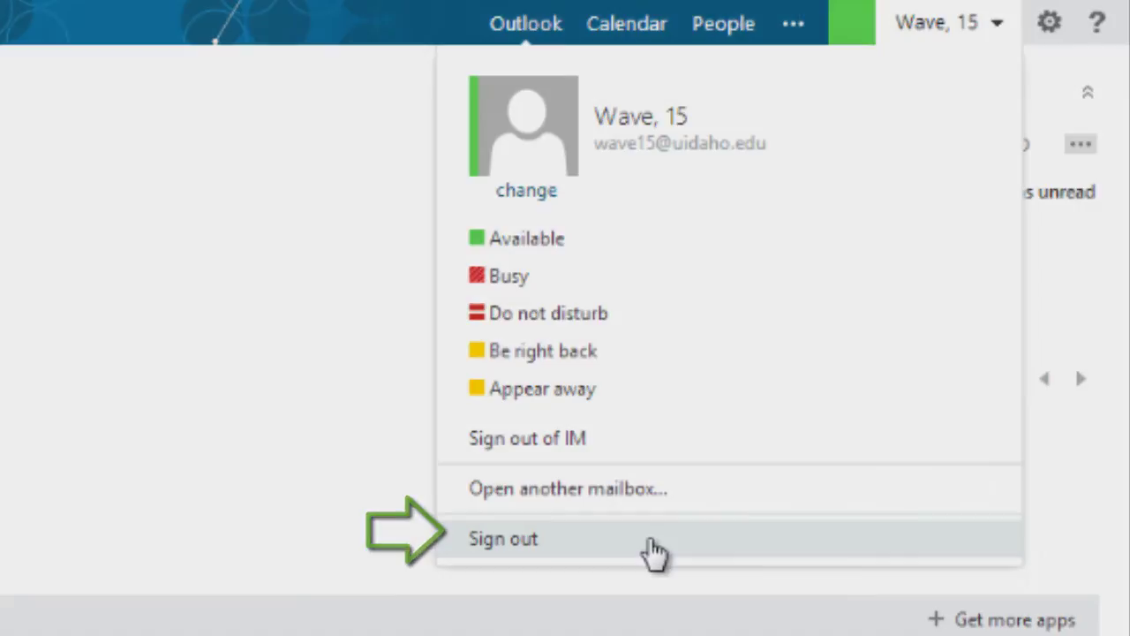
Sign out of the mailbox, landing on the Office.com home page.
{"action": "left_click", "coordinate": [654, 548]}
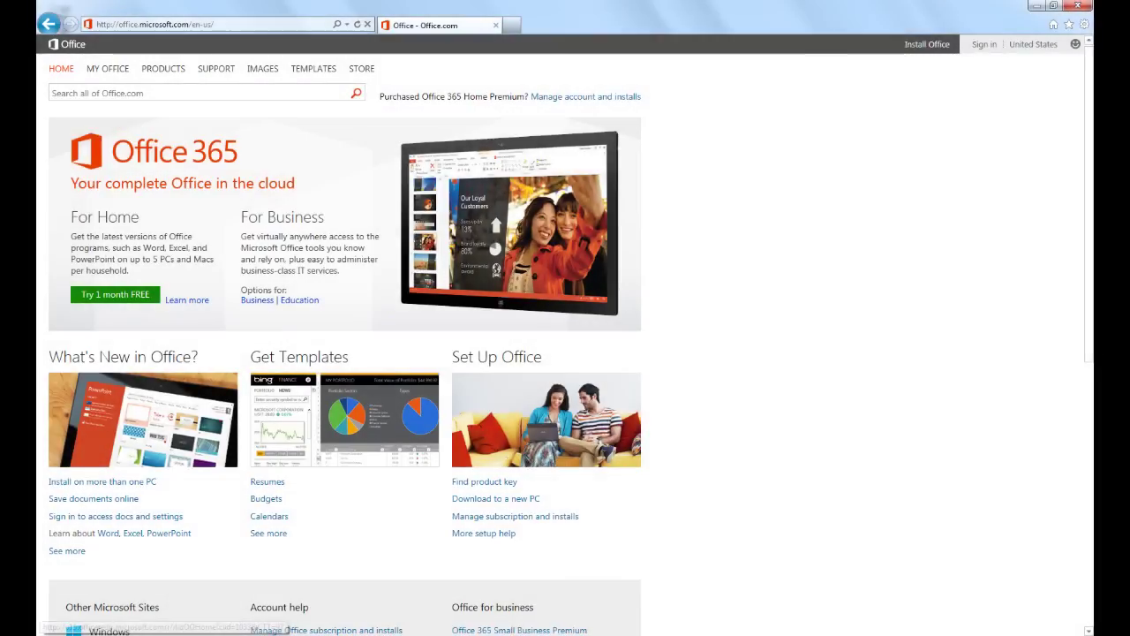